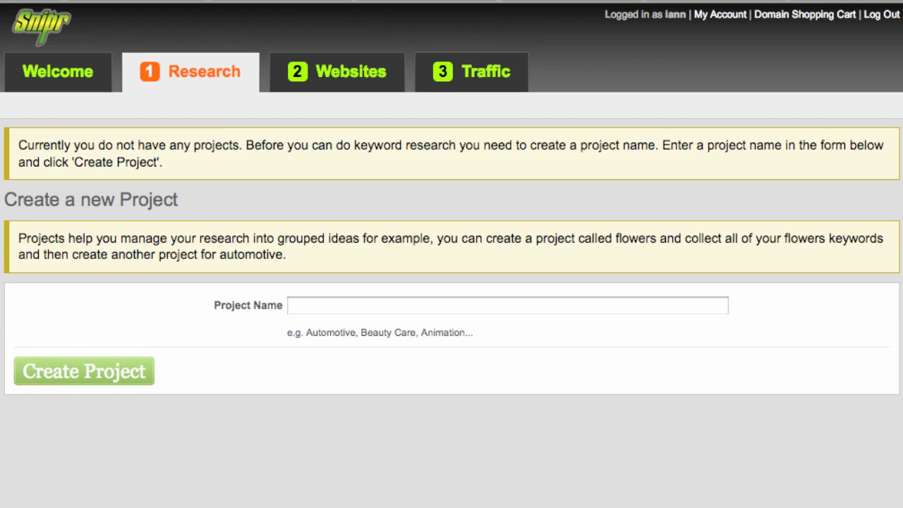
Step: Create a new Snipr project named 'wallet'
click(609, 305)
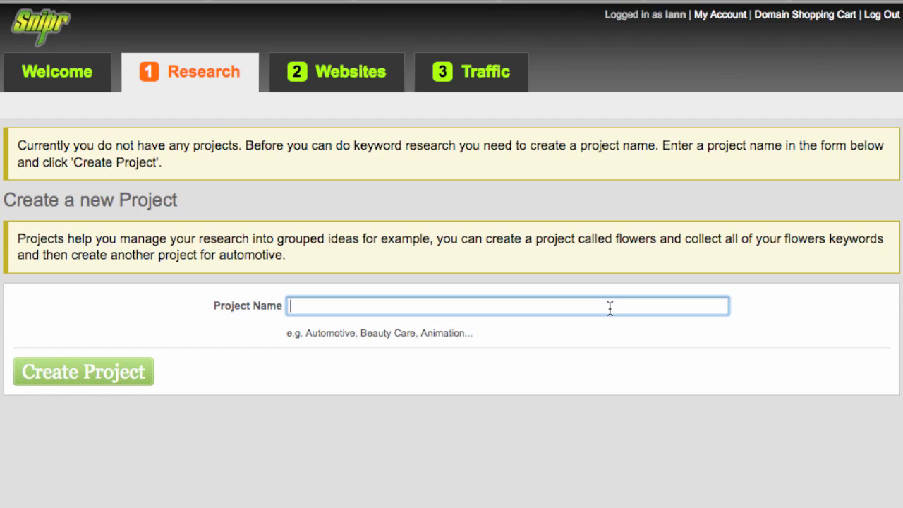
text(wall)
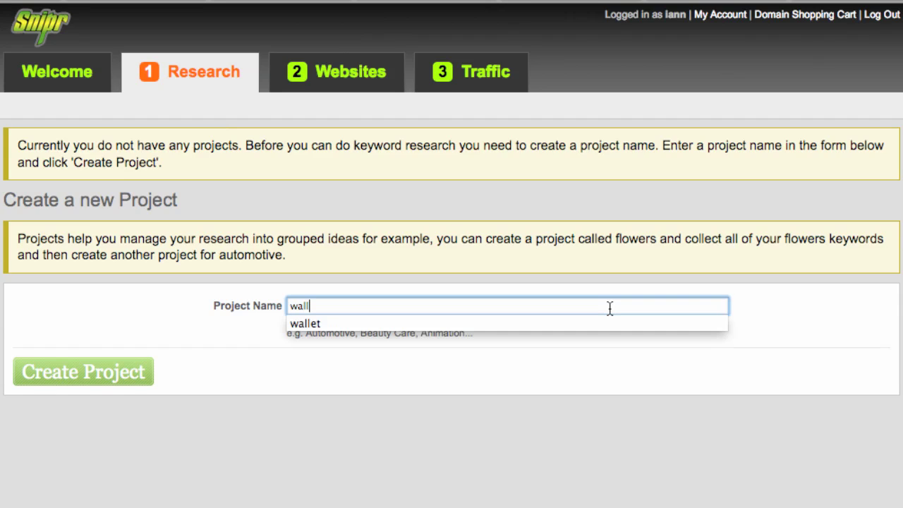
text(et)
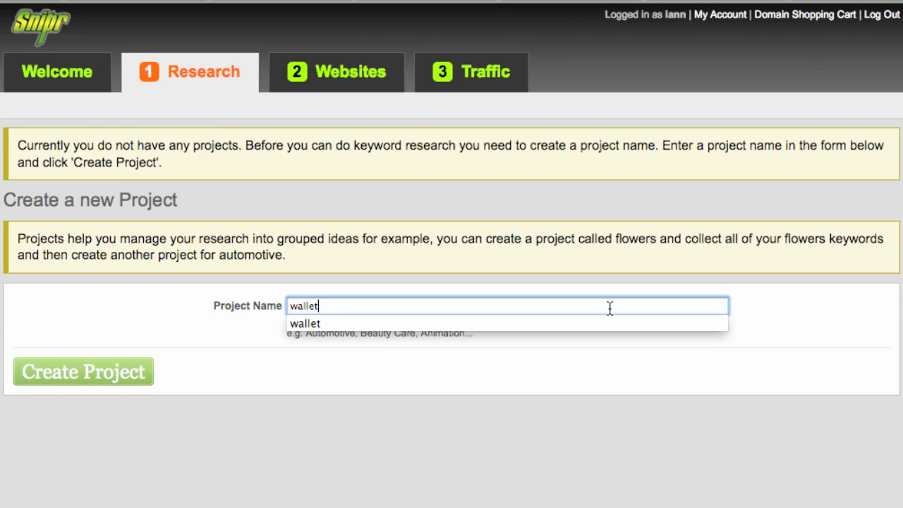
click(647, 353)
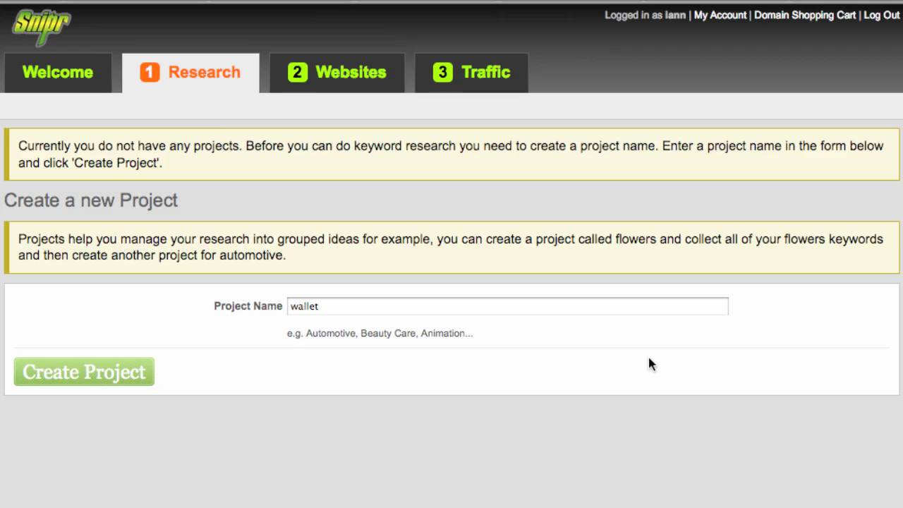
click(138, 374)
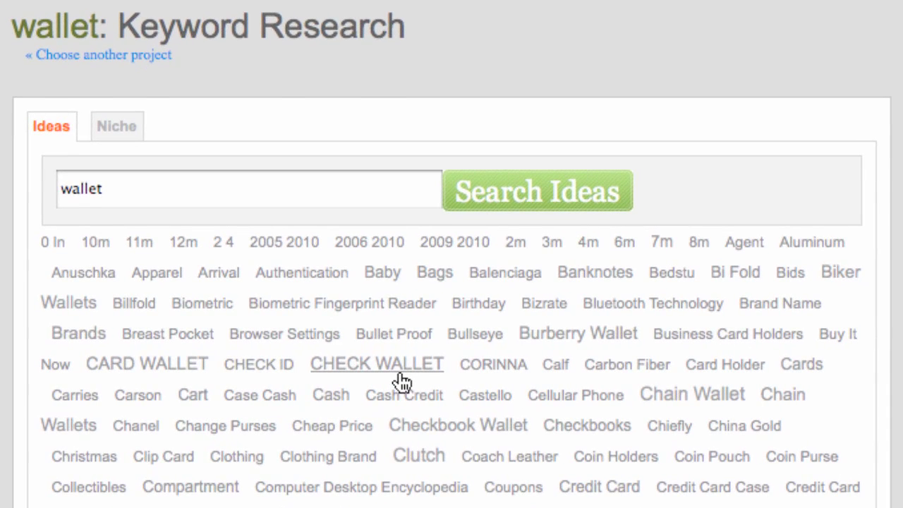
Step: Scroll down through the wallet keyword idea cloud once it loads
scroll(475, 409, down, 5)
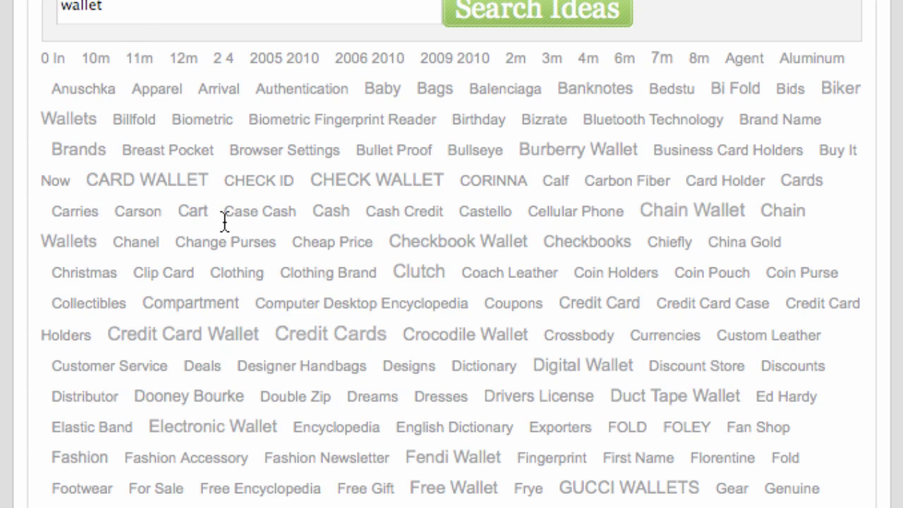
Step: Shortlist CHECK WALLET, Credit Card Wallet, Leather Wallet, Trifold Wallet and Trifold Wallets
click(378, 185)
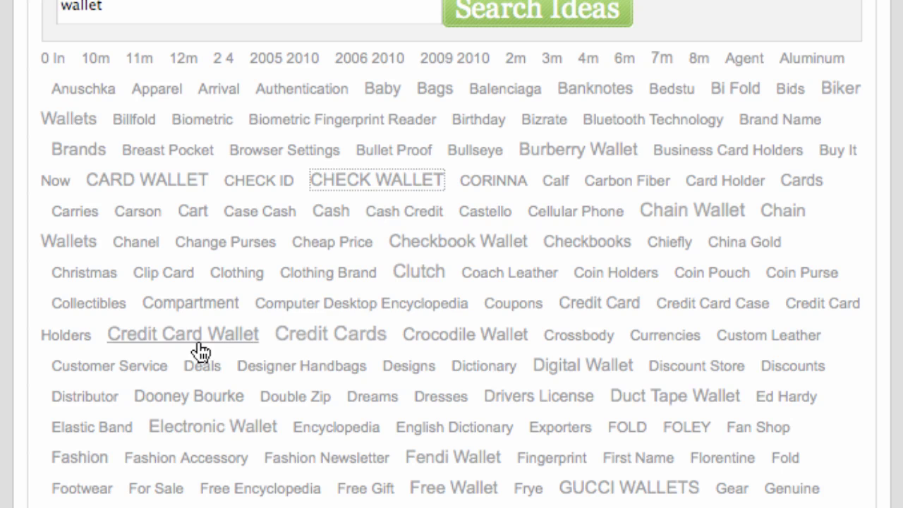
click(172, 343)
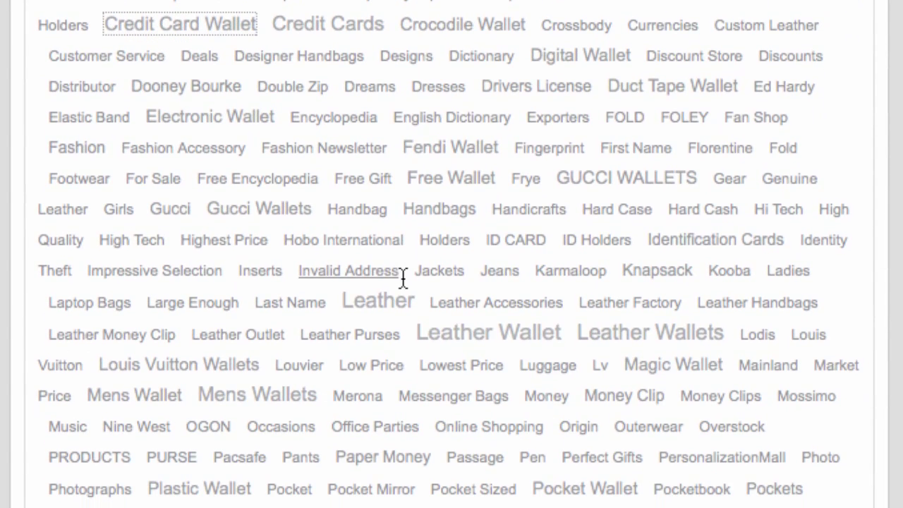
click(484, 337)
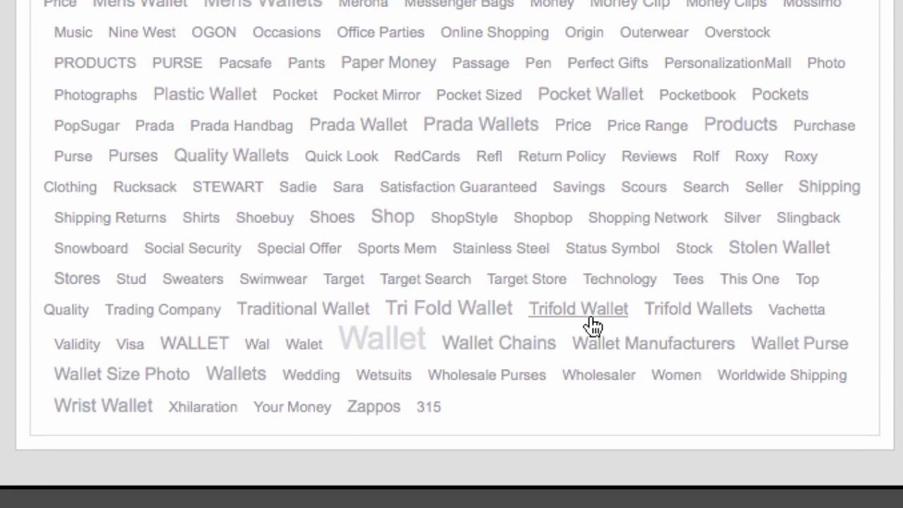
click(592, 316)
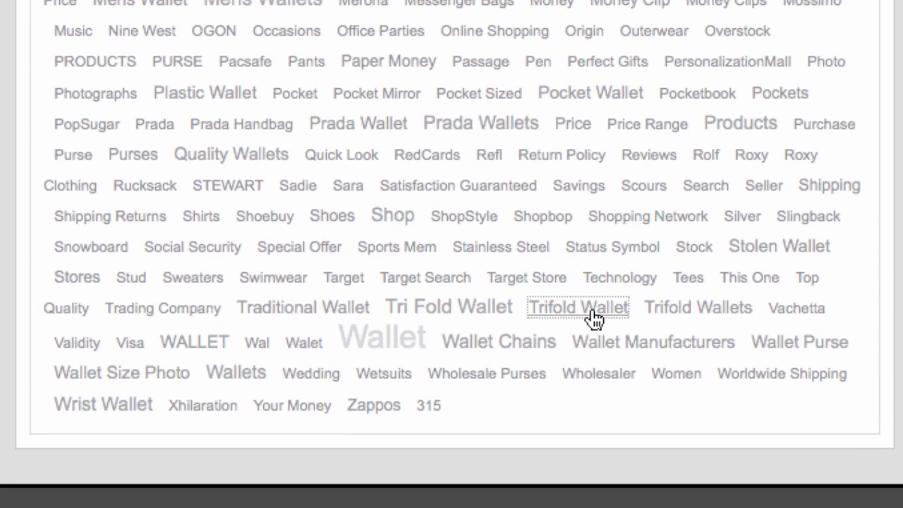
click(701, 320)
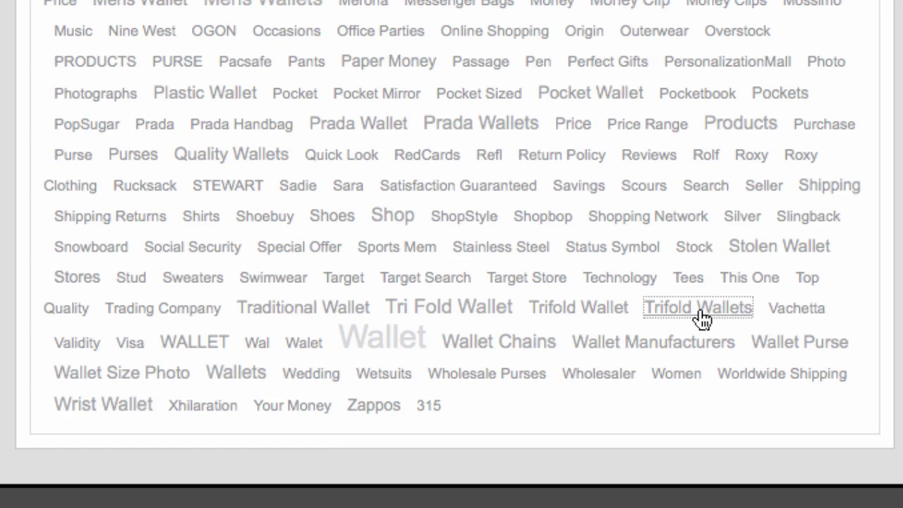
Step: Shortlist Leather Wallets, Prada Wallets, GUCCI WALLETS, Mens Wallets and Mens Wallet
scroll(675, 230, up, 10)
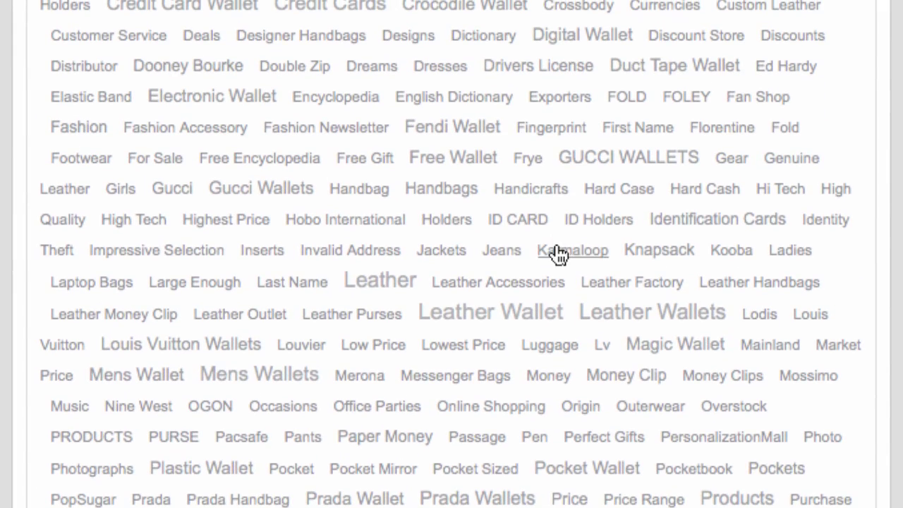
click(637, 322)
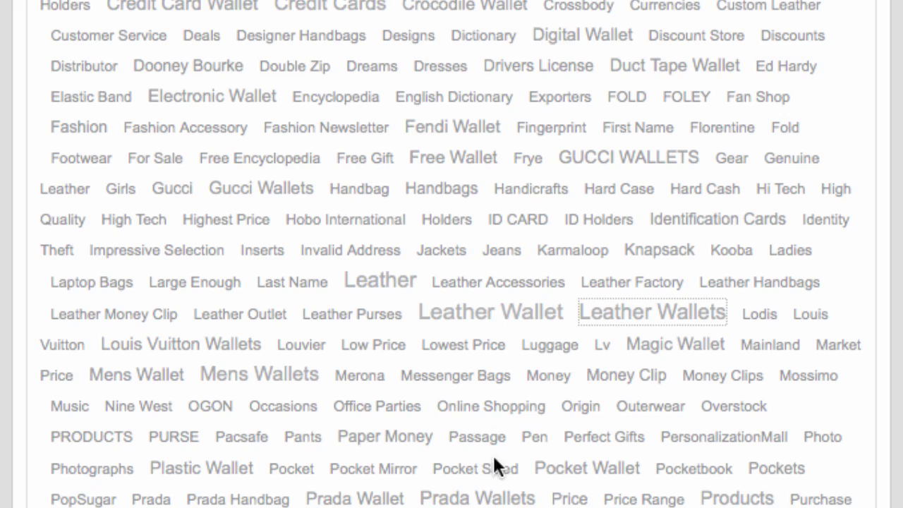
click(472, 499)
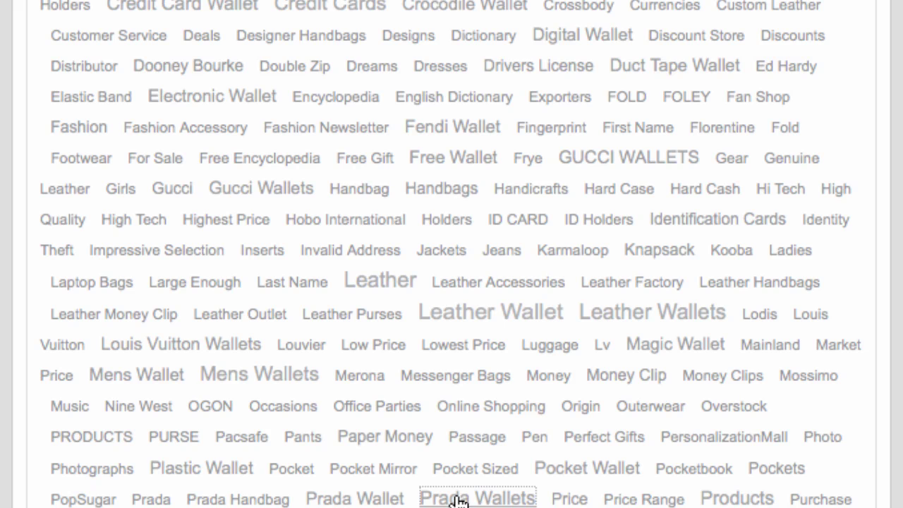
click(597, 165)
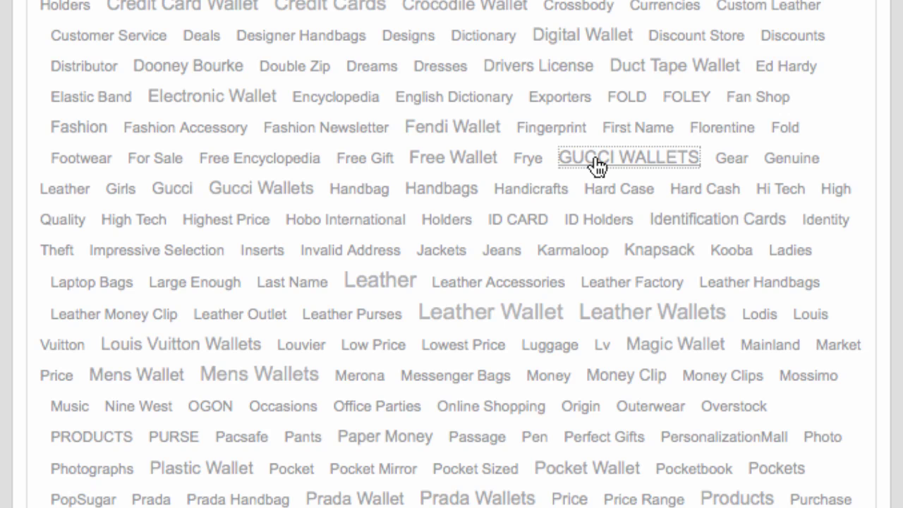
click(284, 378)
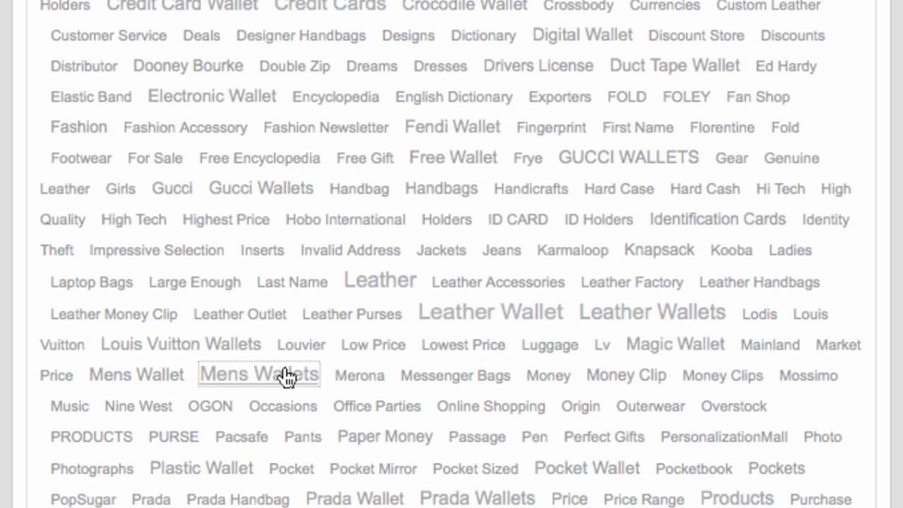
click(135, 377)
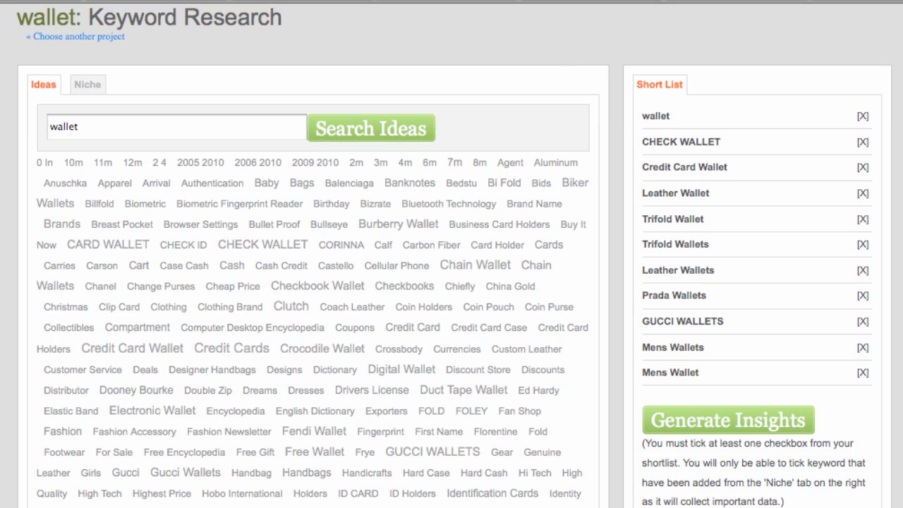
Step: Show keyword ideas for the shortlisted Trifold Wallet and scroll through them
click(689, 221)
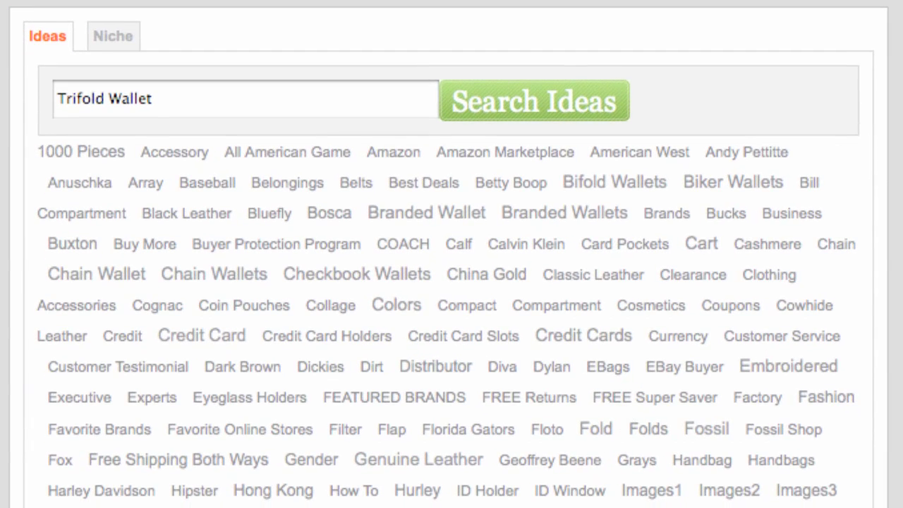
scroll(239, 494, down, 10)
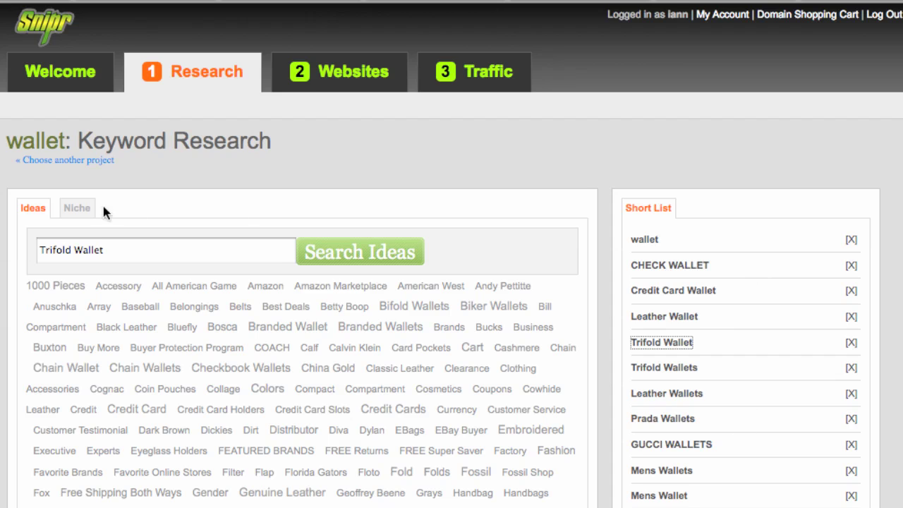
Step: Run a niche keyword search for 'wallet' on the Niche tab
click(73, 211)
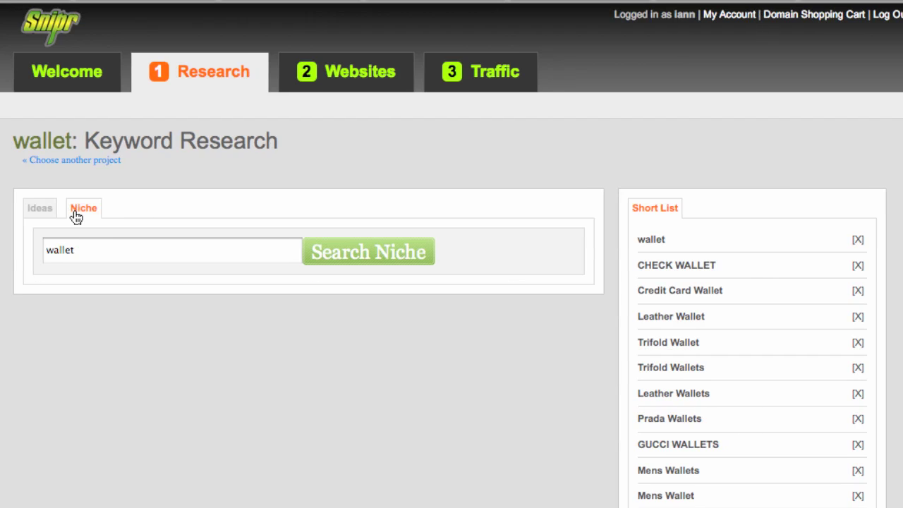
click(414, 255)
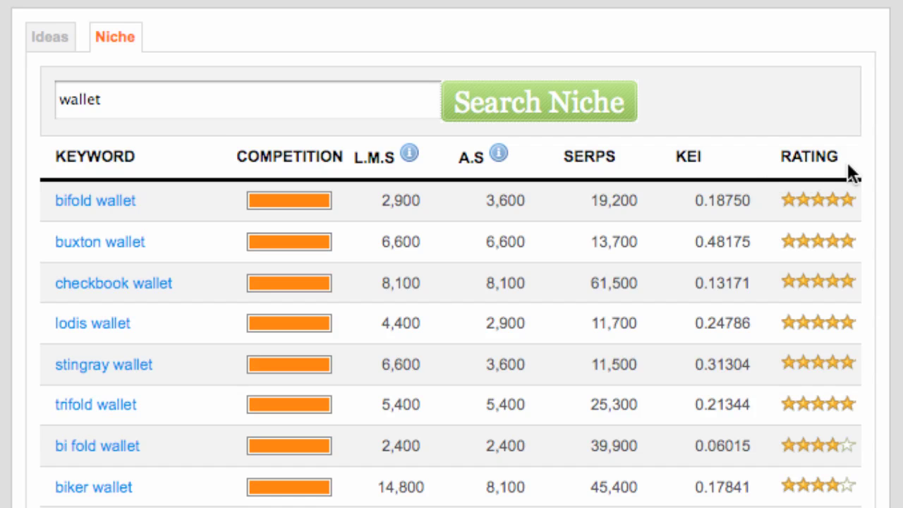
mouse_move(852, 201)
mouse_move(788, 196)
scroll(847, 363, down, 7)
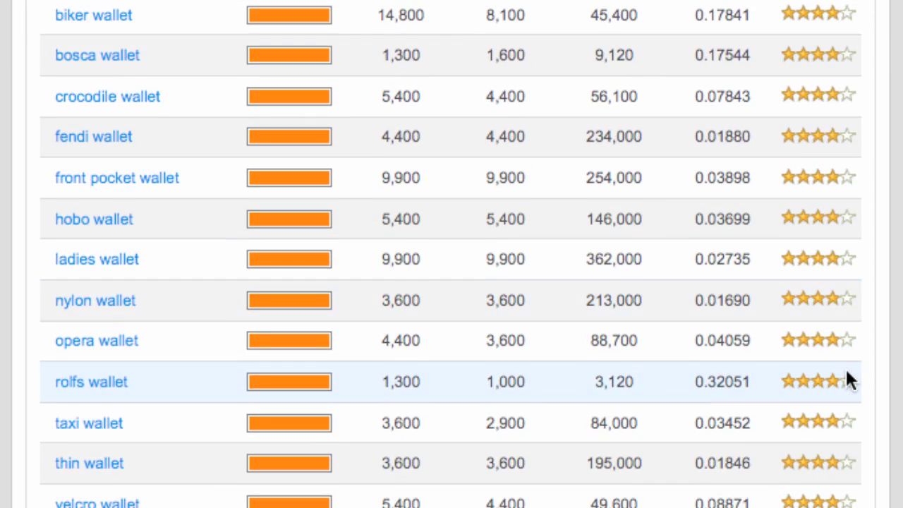
scroll(845, 373, down, 8)
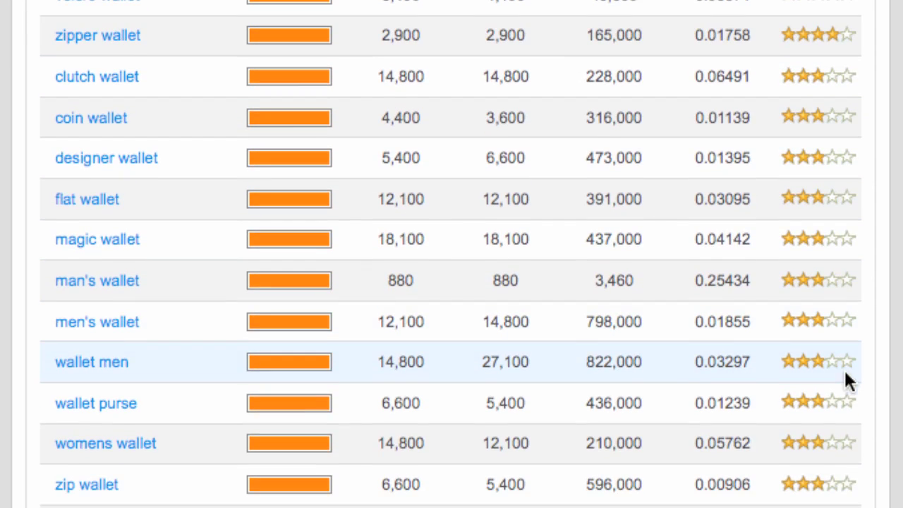
scroll(798, 402, down, 9)
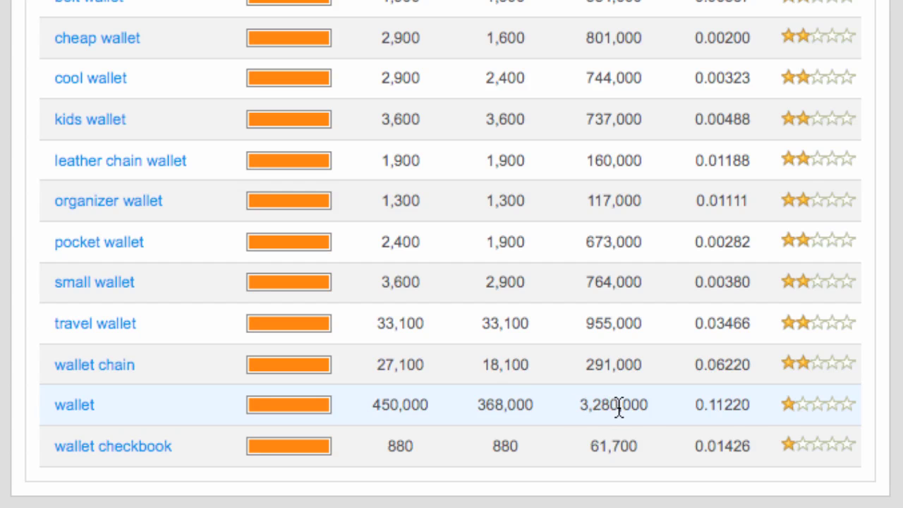
scroll(820, 401, up, 10)
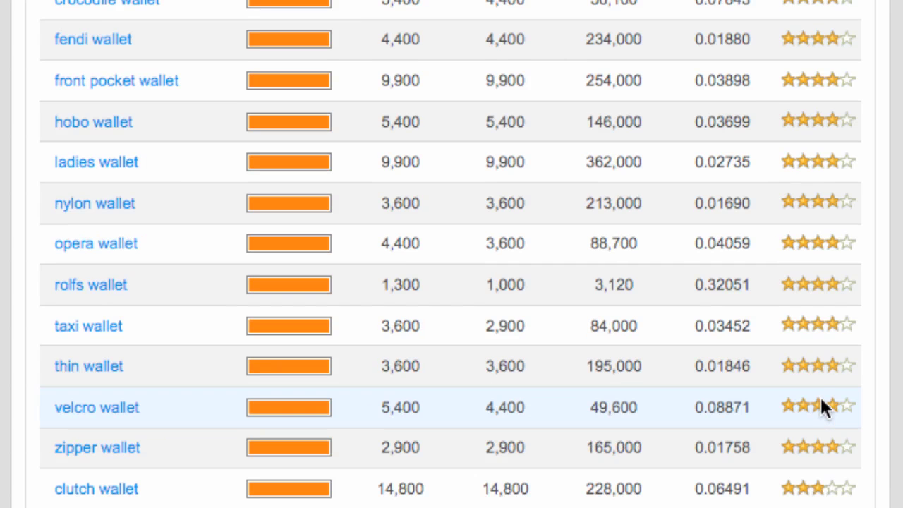
scroll(625, 65, up, 6)
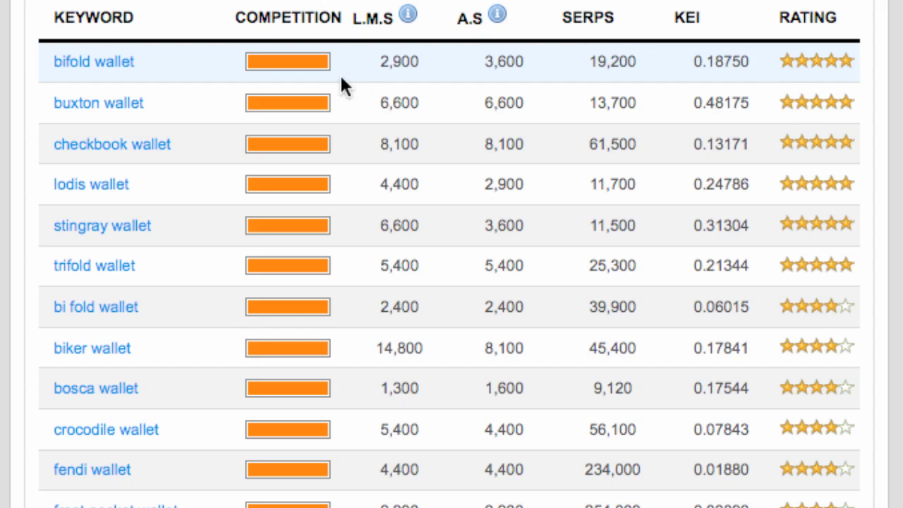
Step: Shortlist bifold, buxton and checkbook wallet, then run the CHECK WALLET niche search
click(105, 71)
click(98, 114)
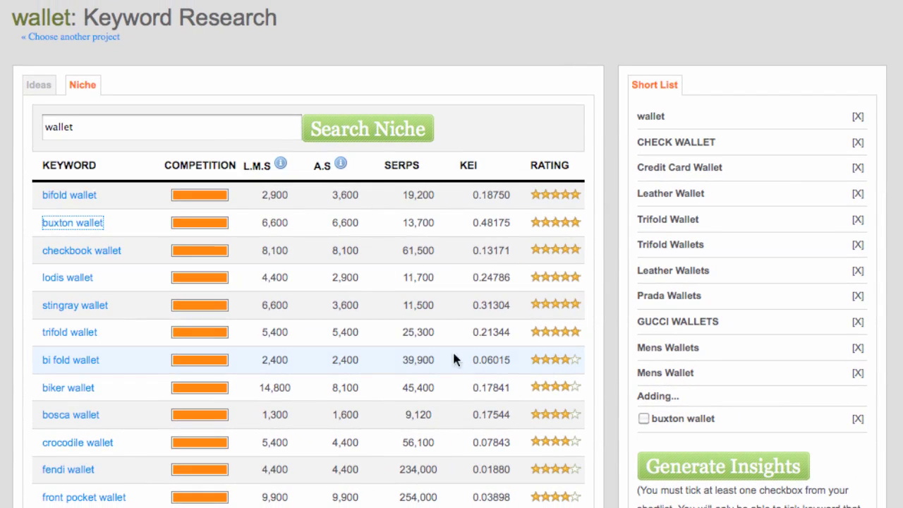
click(88, 253)
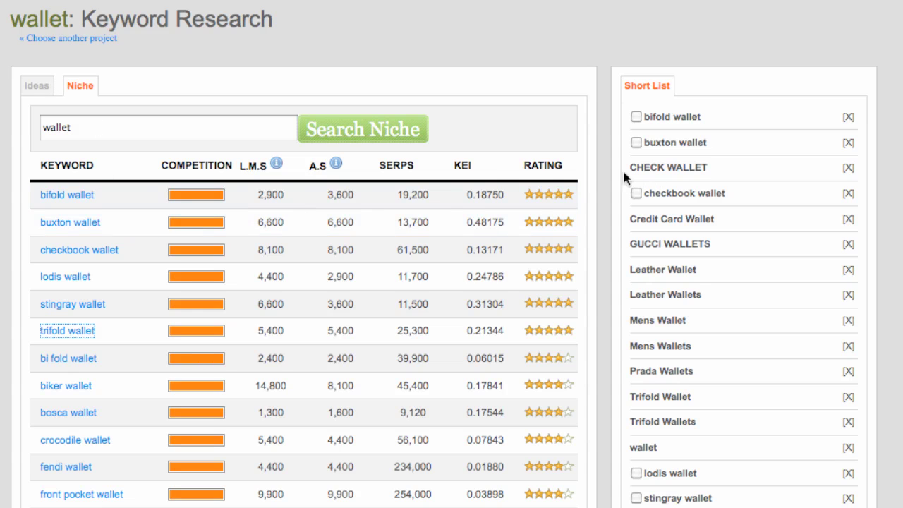
click(670, 173)
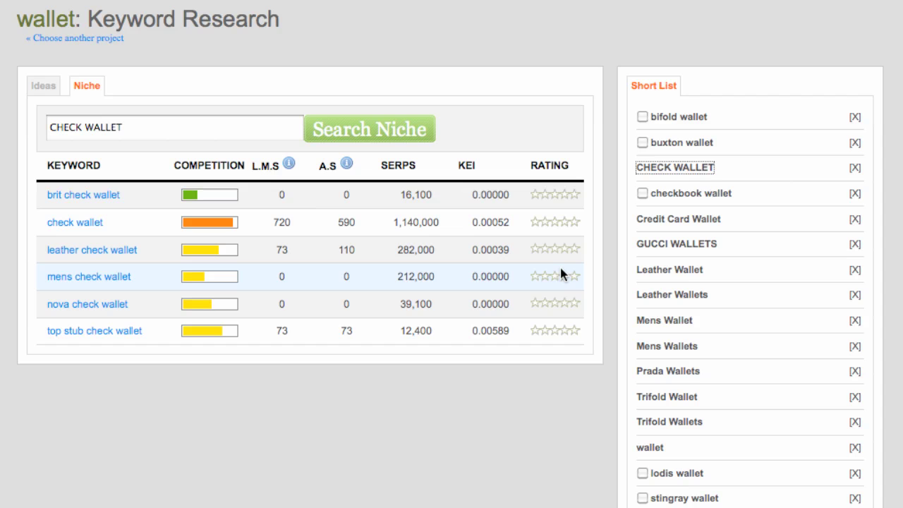
Step: Shortlist credit card wallet from its niche search, then search niches for GUCCI WALLETS
click(660, 221)
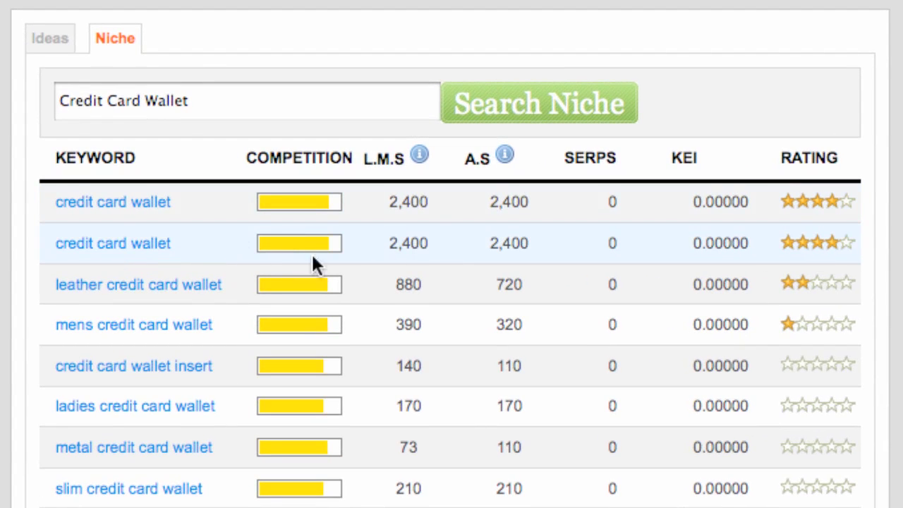
click(113, 216)
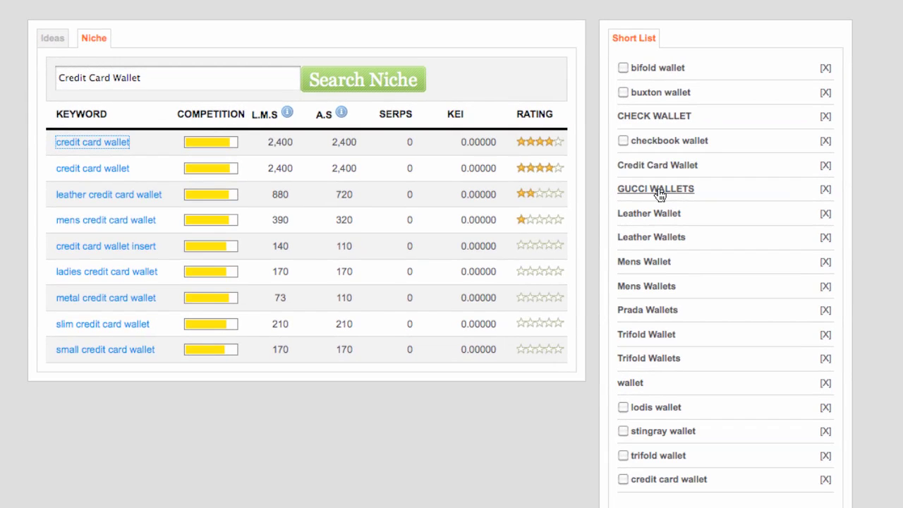
click(659, 190)
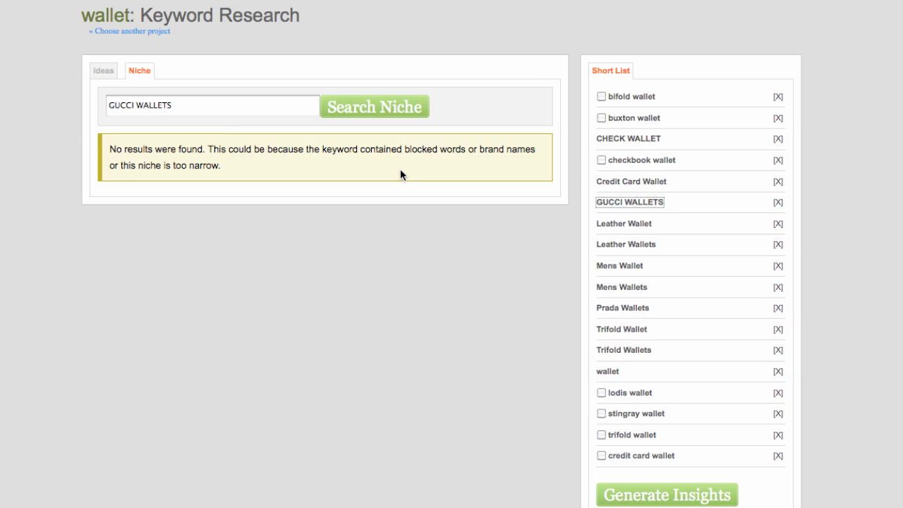
Step: Run niche searches for Leather Wallet and Leather Wallets, shortlisting ladies leather wallets
click(623, 225)
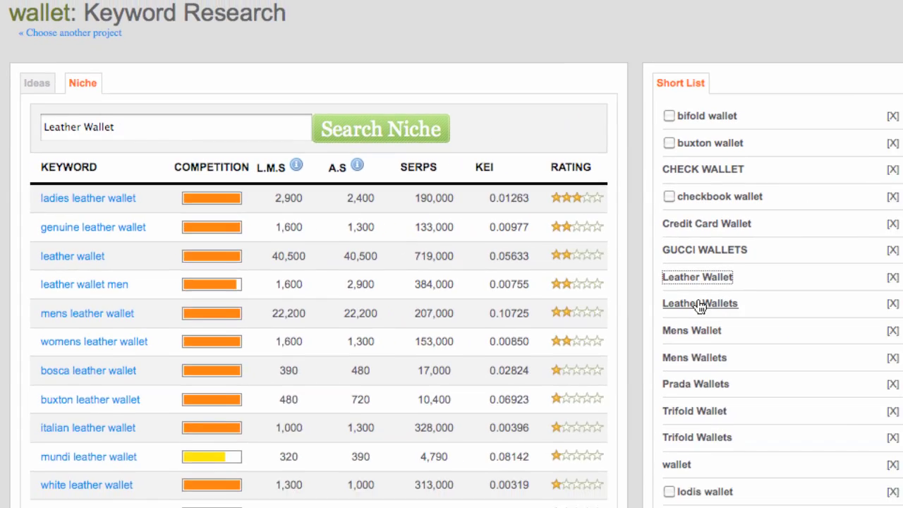
click(669, 298)
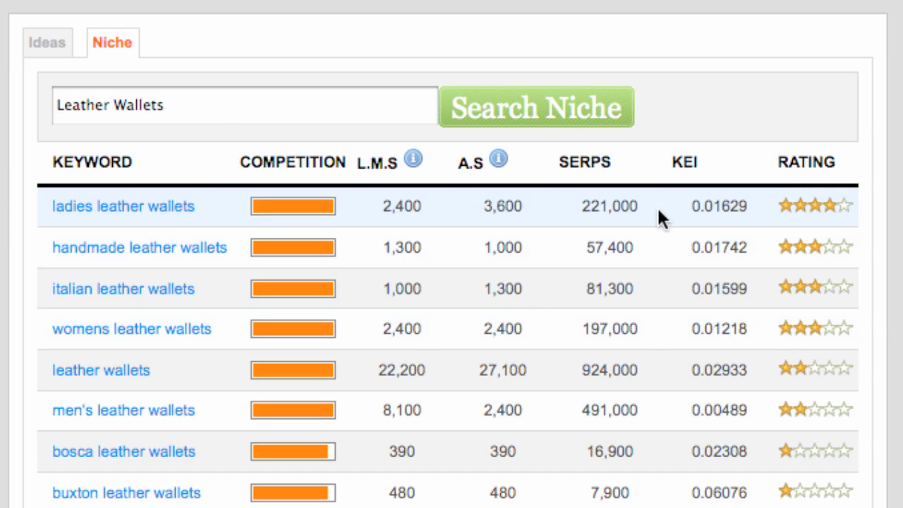
click(133, 216)
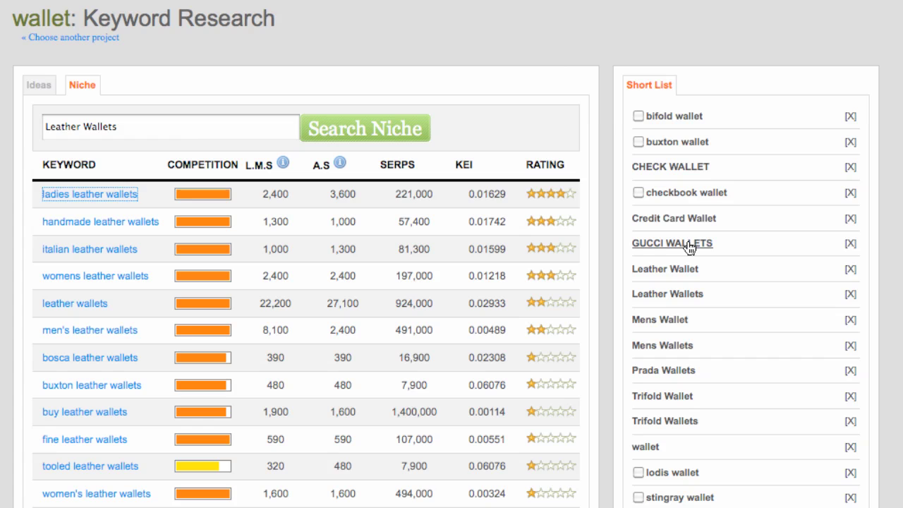
Step: Search Mens, Prada and Trifold seeds, shortlist trifold and mens trifold wallet, tick bifold wallet
click(650, 323)
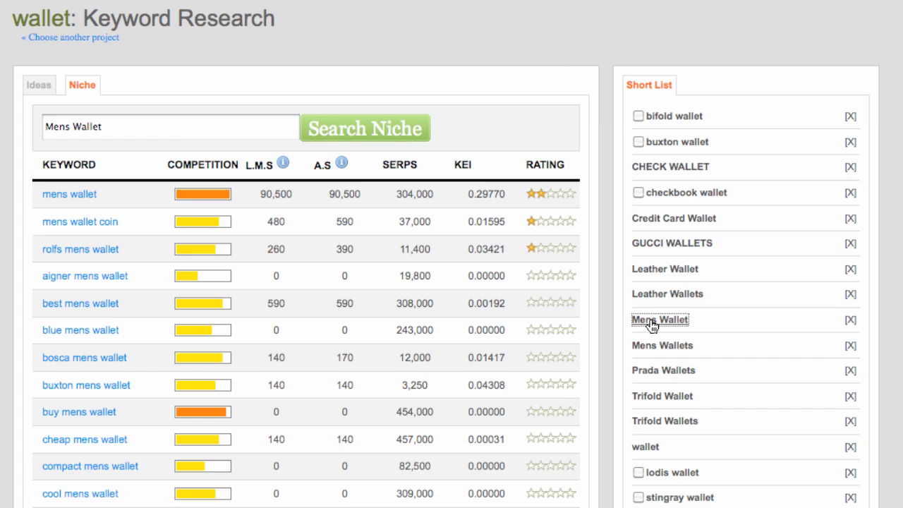
click(651, 345)
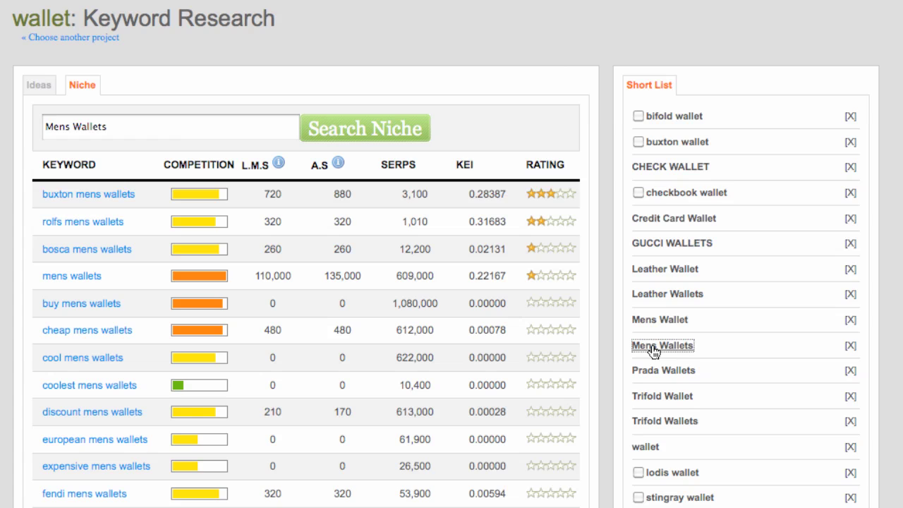
click(652, 371)
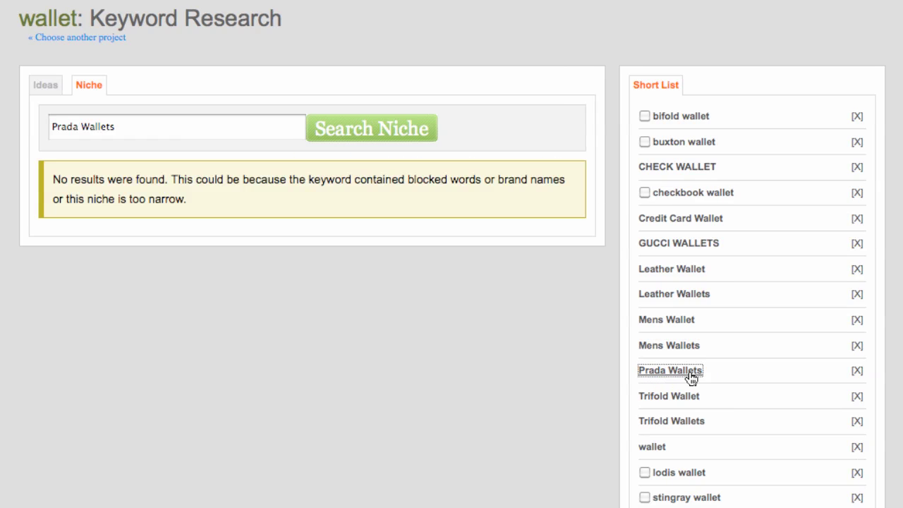
click(680, 407)
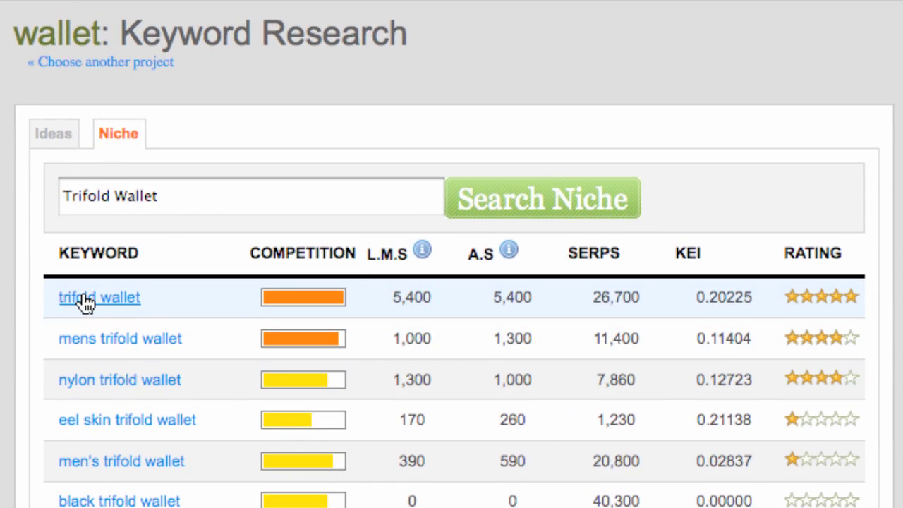
click(85, 303)
click(90, 341)
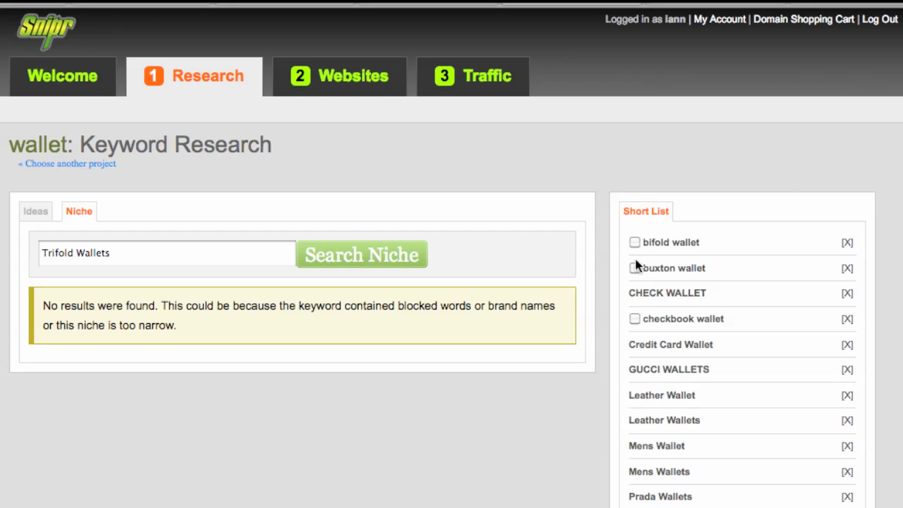
click(635, 242)
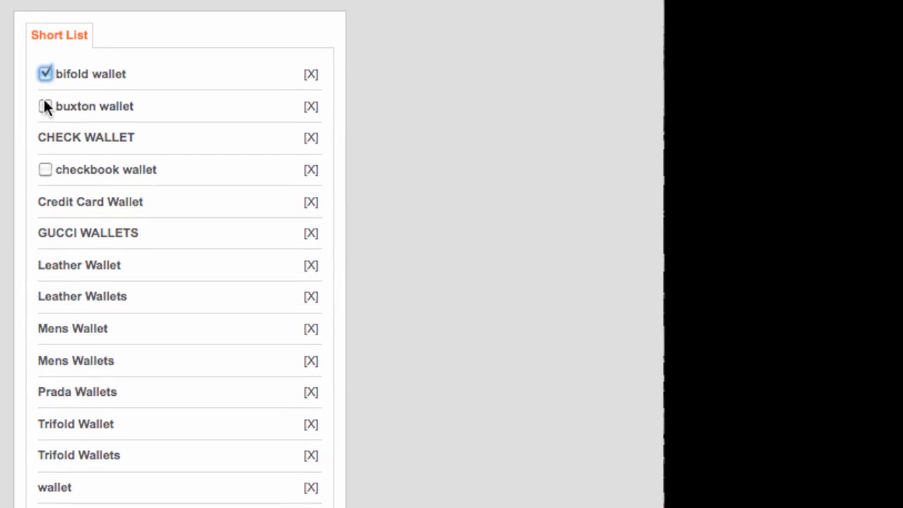
Step: Tick buxton, checkbook, lodis, stingray, trifold, credit card, ladies leather and mens trifold wallet
click(634, 268)
click(45, 169)
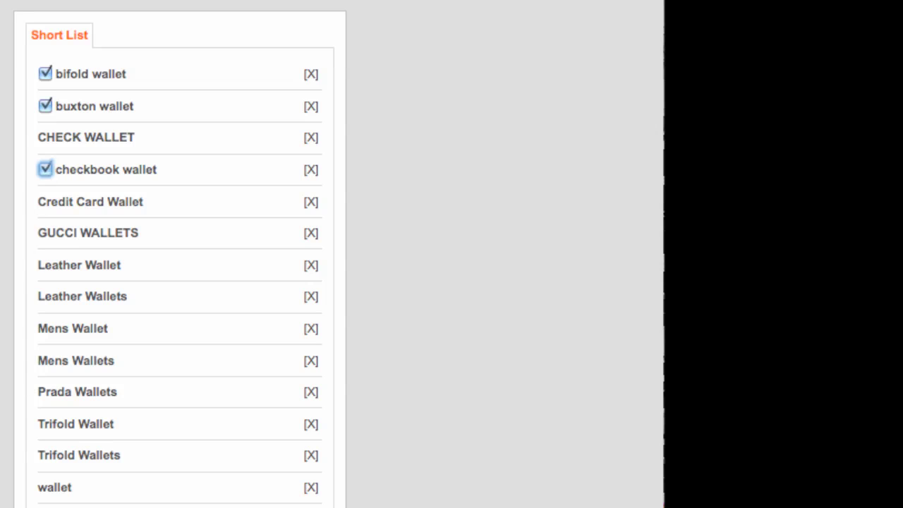
click(46, 500)
click(42, 459)
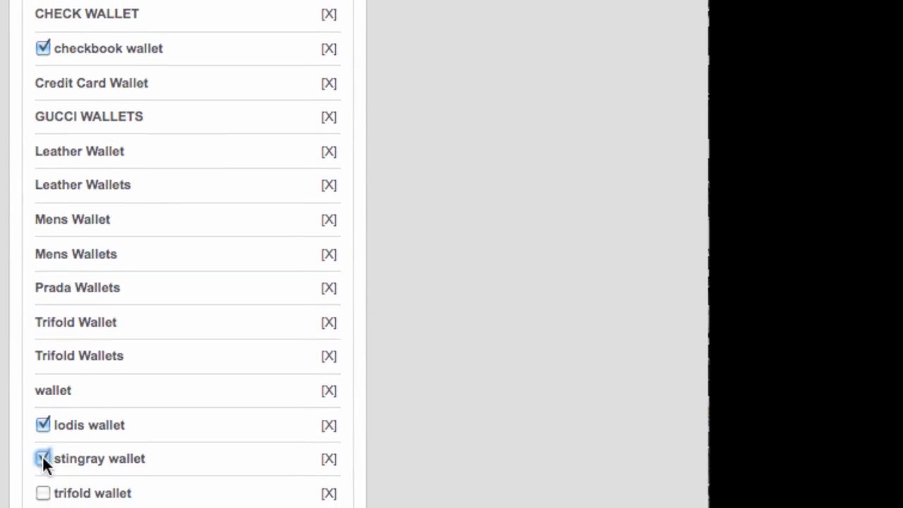
click(43, 493)
click(40, 418)
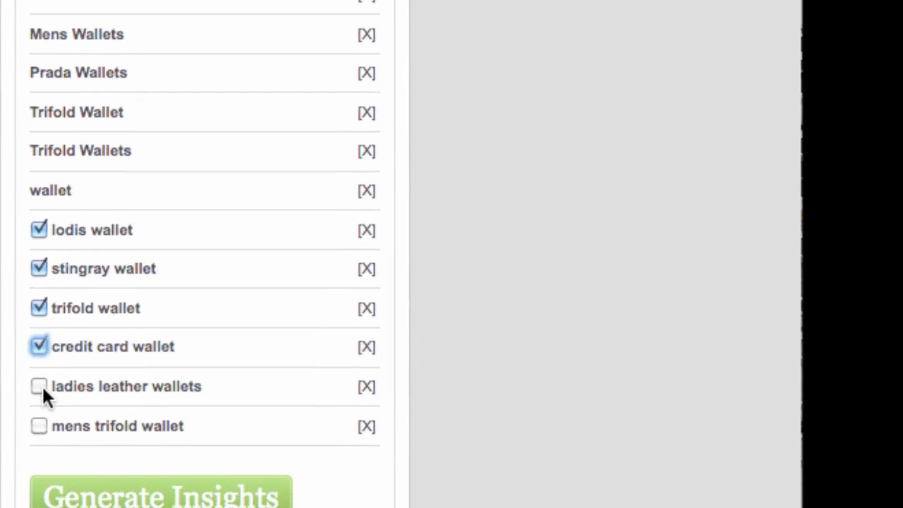
click(40, 390)
click(40, 429)
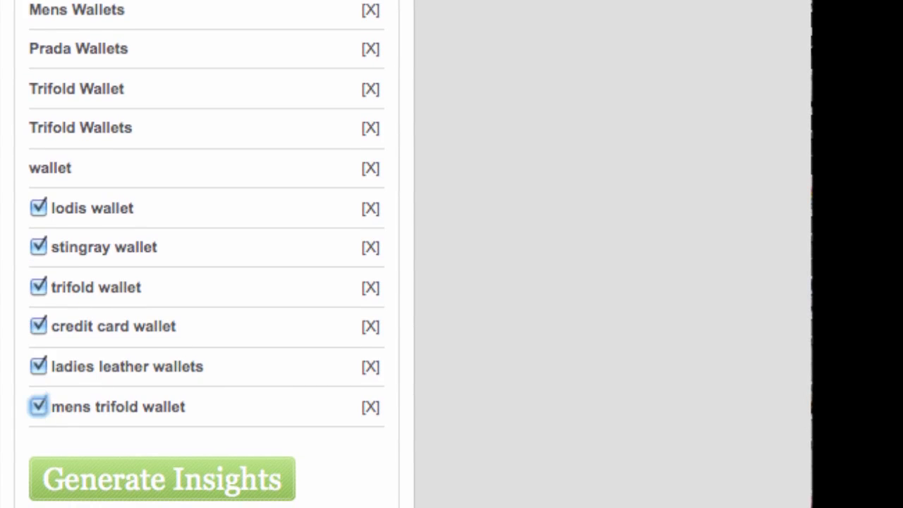